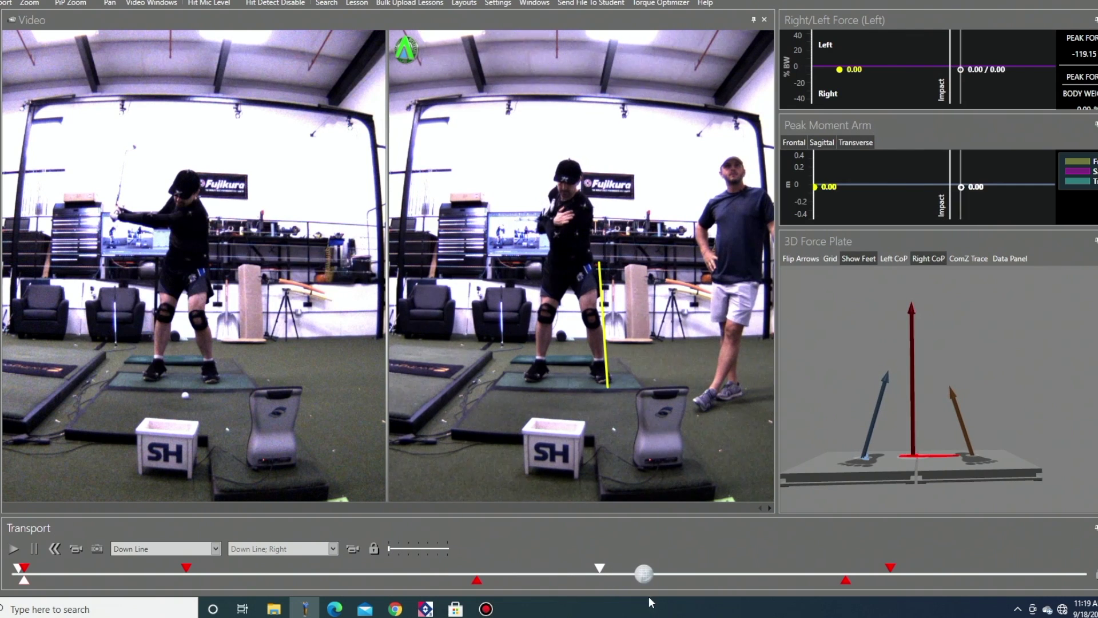
# Scrub through the face-on swing recordings to compare body position around the top of the backswing
pyautogui.moveTo(773, 606)
pyautogui.mouseDown()
pyautogui.moveTo(878, 609)
pyautogui.moveTo(570, 608)
pyautogui.moveTo(766, 610)
pyautogui.mouseUp()
pyautogui.moveTo(777, 573); pyautogui.dragTo(851, 573)
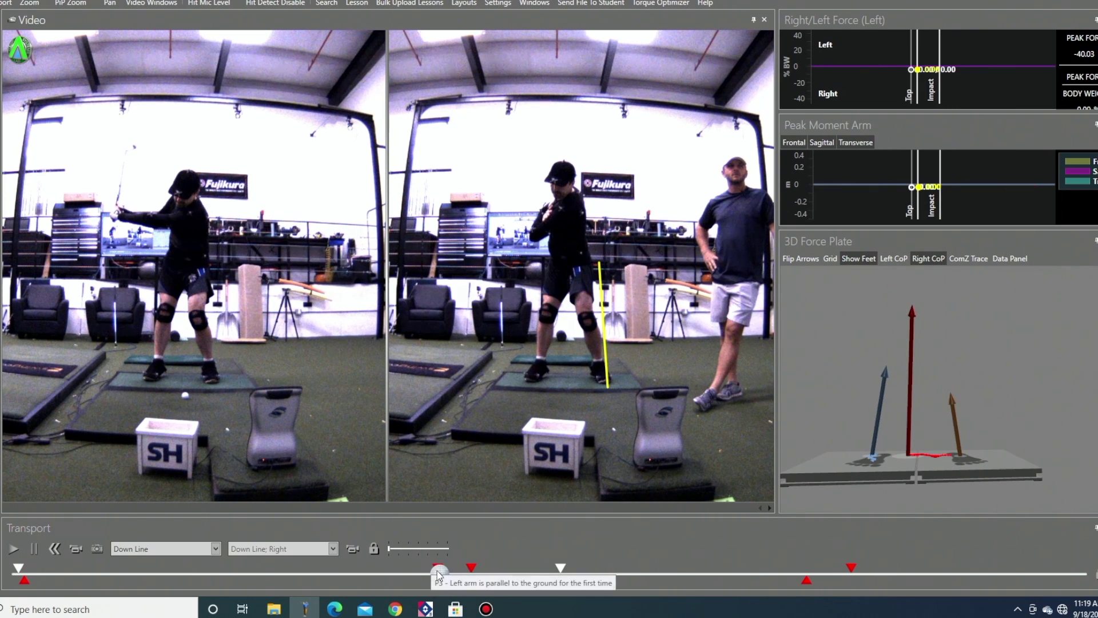
pyautogui.moveTo(432, 569); pyautogui.dragTo(513, 591)
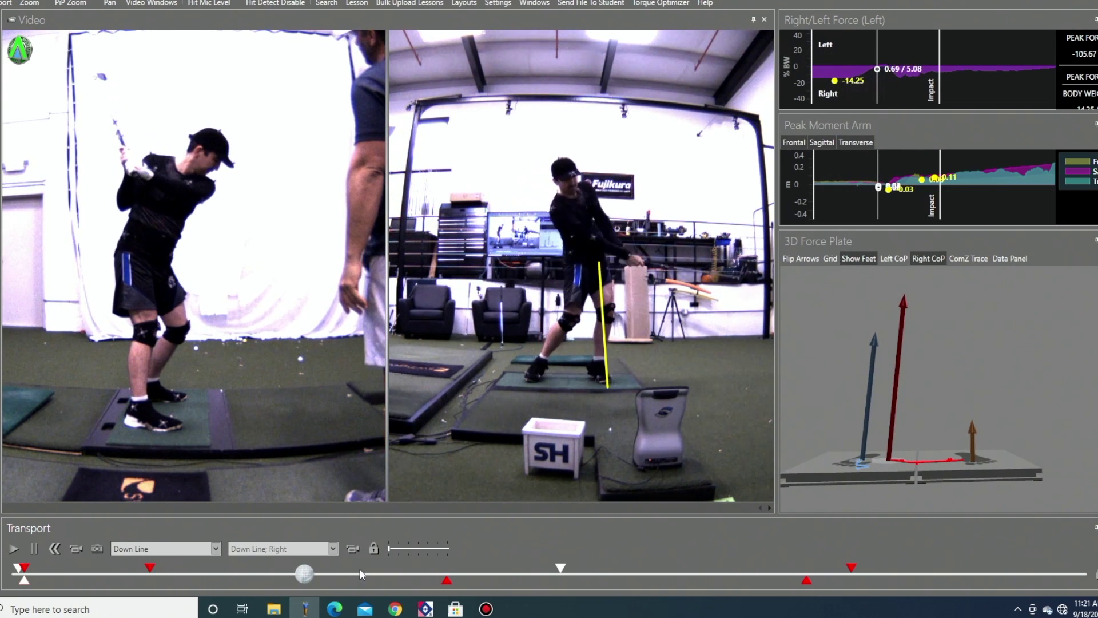
# Scrub the synchronized down-the-line and face-on swing back and forth between downswing and the top, checking the force arrows
pyautogui.moveTo(304, 576)
pyautogui.mouseDown()
pyautogui.moveTo(91, 574)
pyautogui.moveTo(307, 574)
pyautogui.mouseUp()
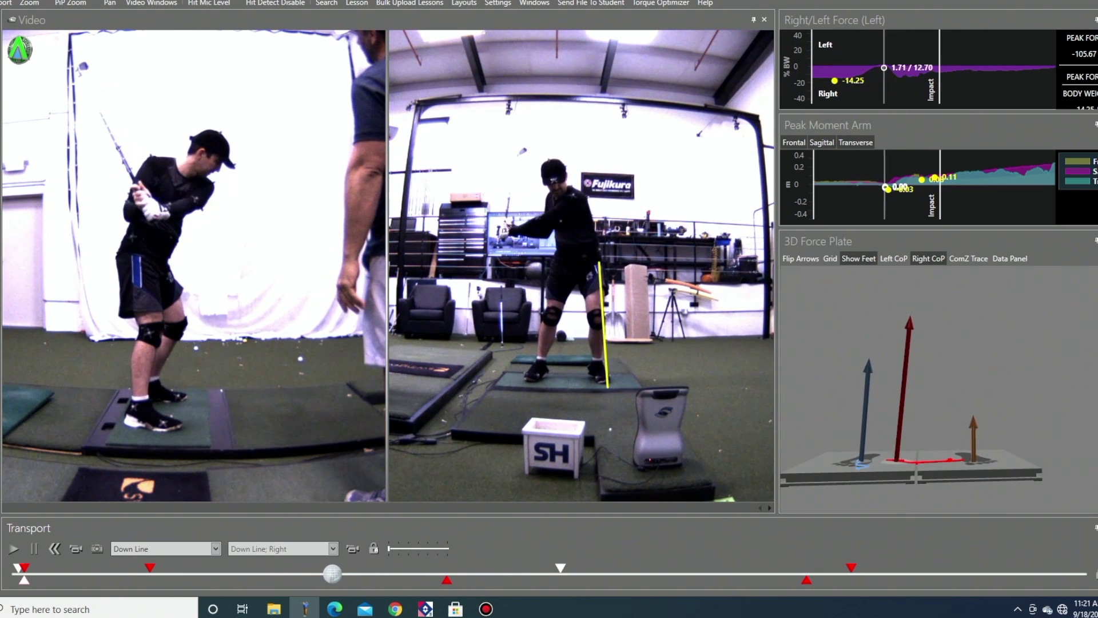
pyautogui.moveTo(330, 573); pyautogui.dragTo(229, 613)
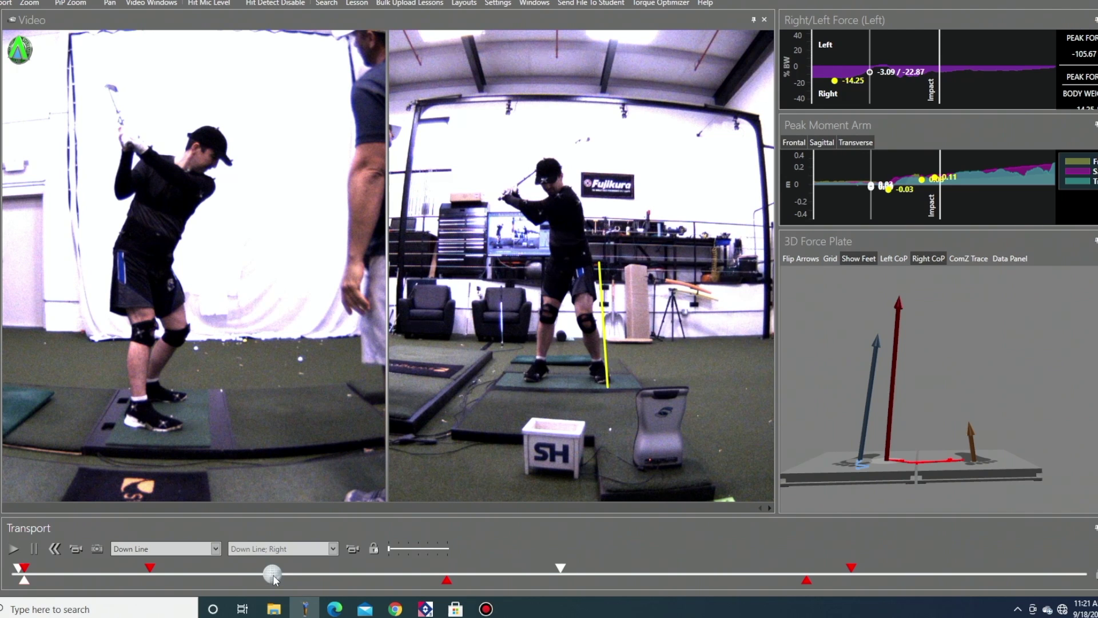
pyautogui.moveTo(273, 574); pyautogui.dragTo(250, 594)
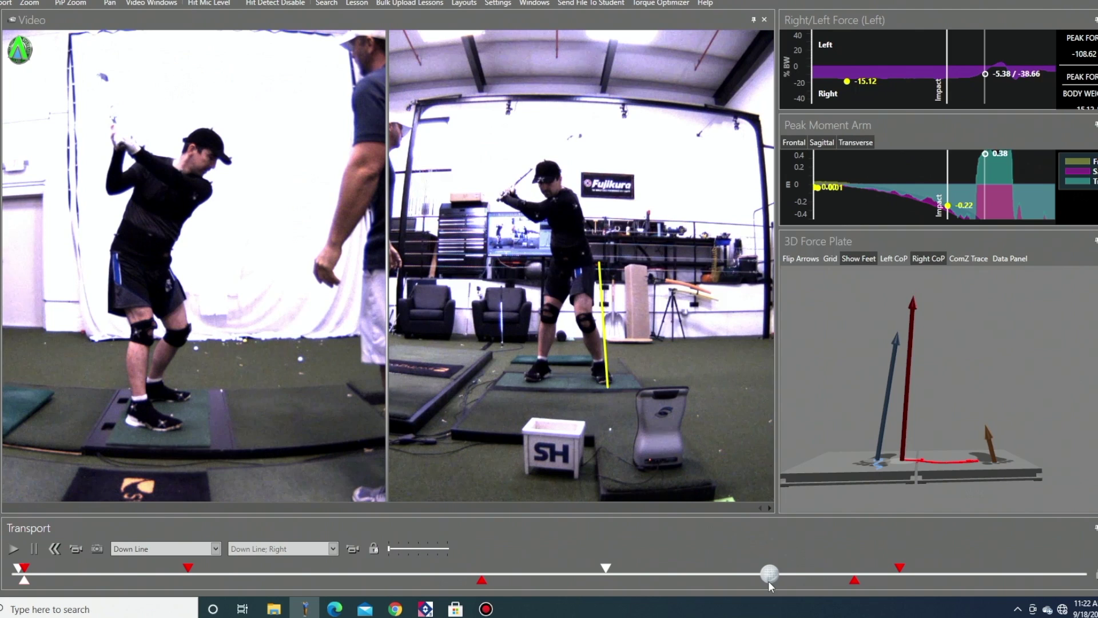
# Scrub the next recorded swing from the top of the backswing past impact into the follow-through
pyautogui.moveTo(768, 583); pyautogui.dragTo(852, 606)
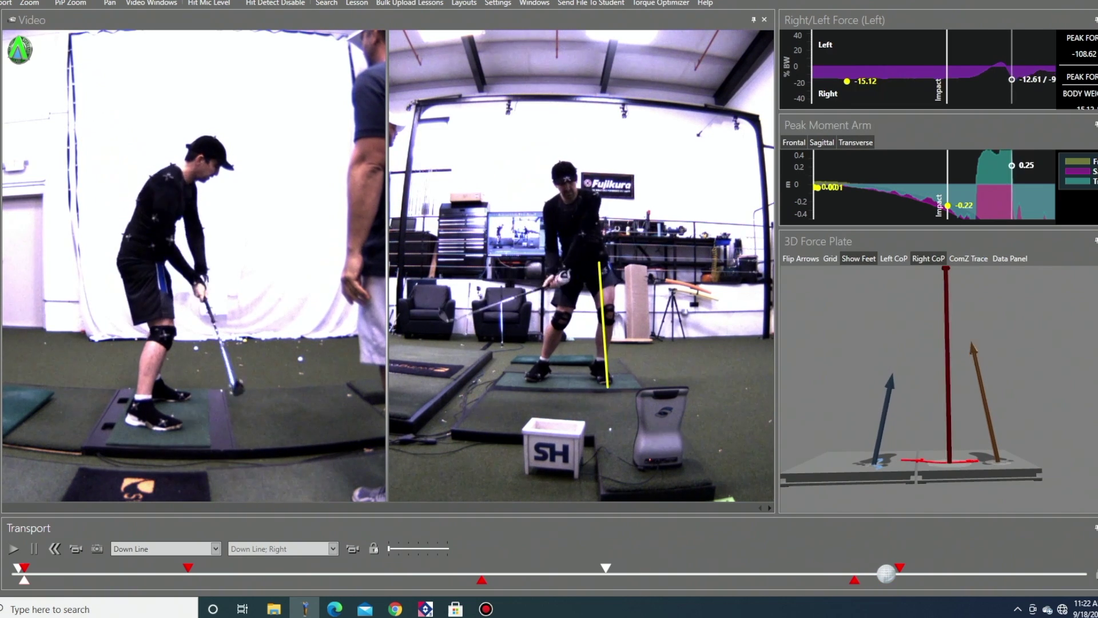
pyautogui.moveTo(886, 573)
pyautogui.mouseDown()
pyautogui.moveTo(906, 573)
pyautogui.moveTo(885, 573)
pyautogui.mouseUp()
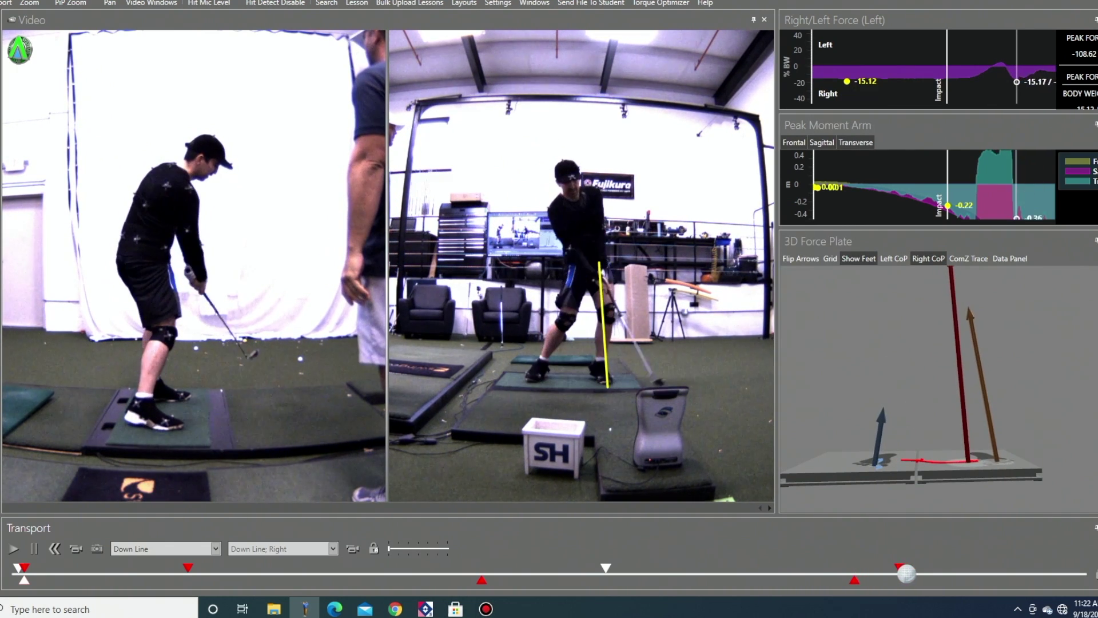
pyautogui.moveTo(1036, 574); pyautogui.dragTo(944, 615)
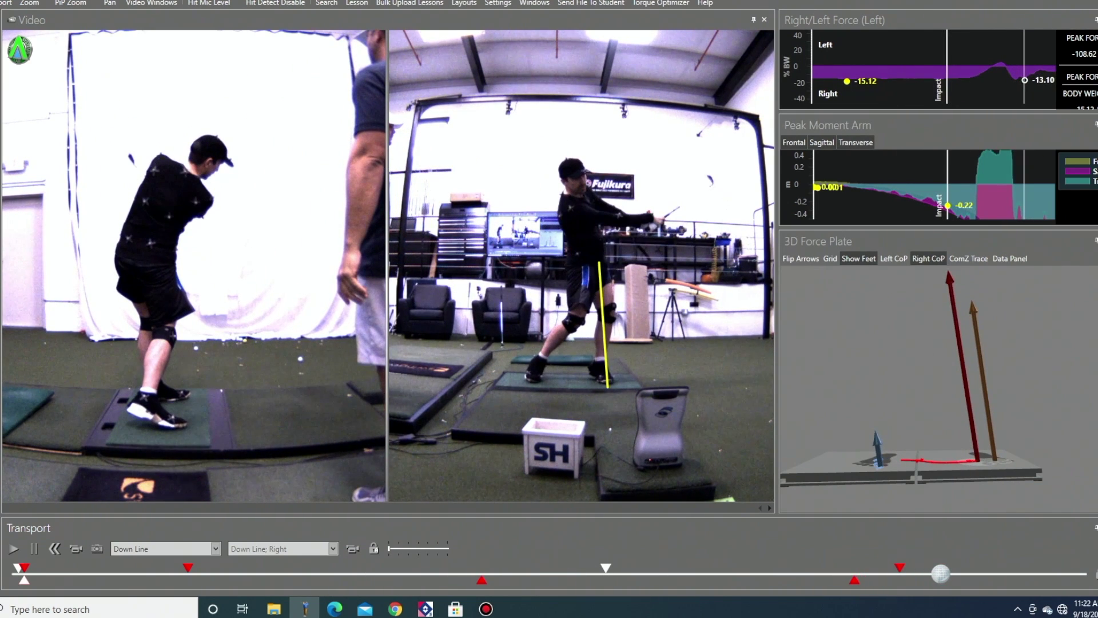
# Capture a new swing with both cameras and review the position held at the top of the backswing
pyautogui.click(355, 547)
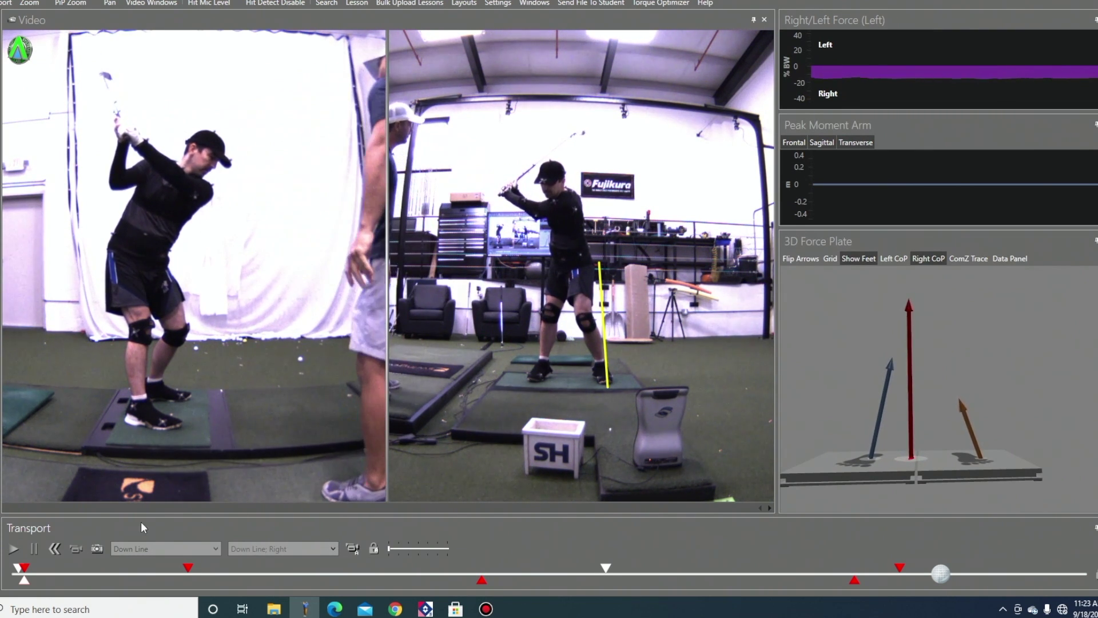
pyautogui.click(96, 548)
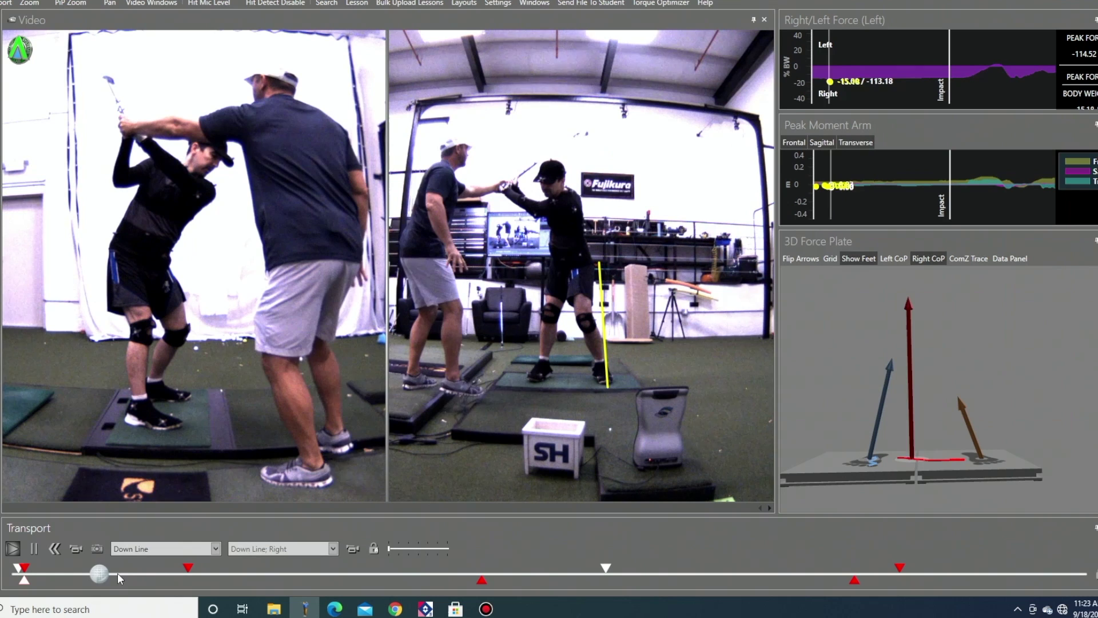
pyautogui.moveTo(154, 573); pyautogui.dragTo(439, 583)
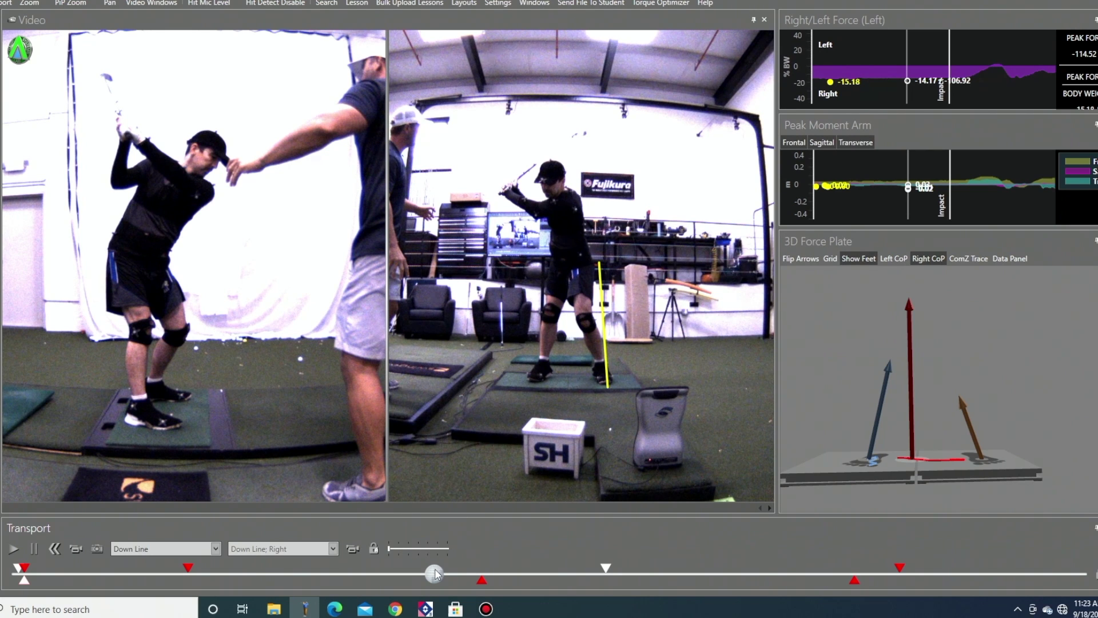
pyautogui.moveTo(434, 574); pyautogui.dragTo(721, 598)
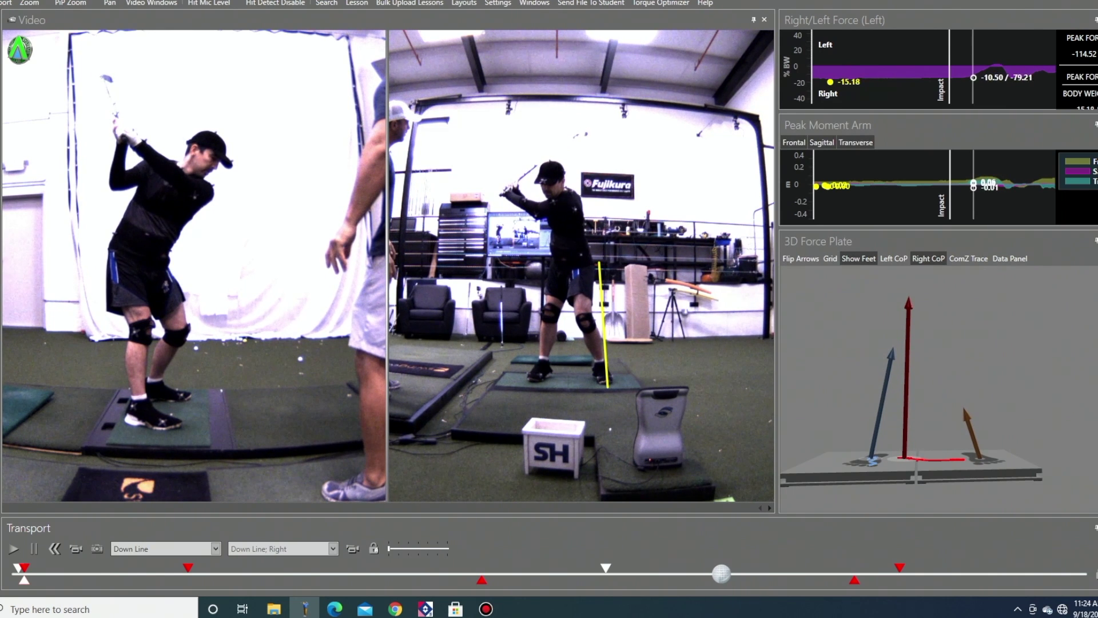
# Load the 11:05 AM down-the-line swing beside the new one and set it to the start of the downswing
pyautogui.moveTo(3, 165)
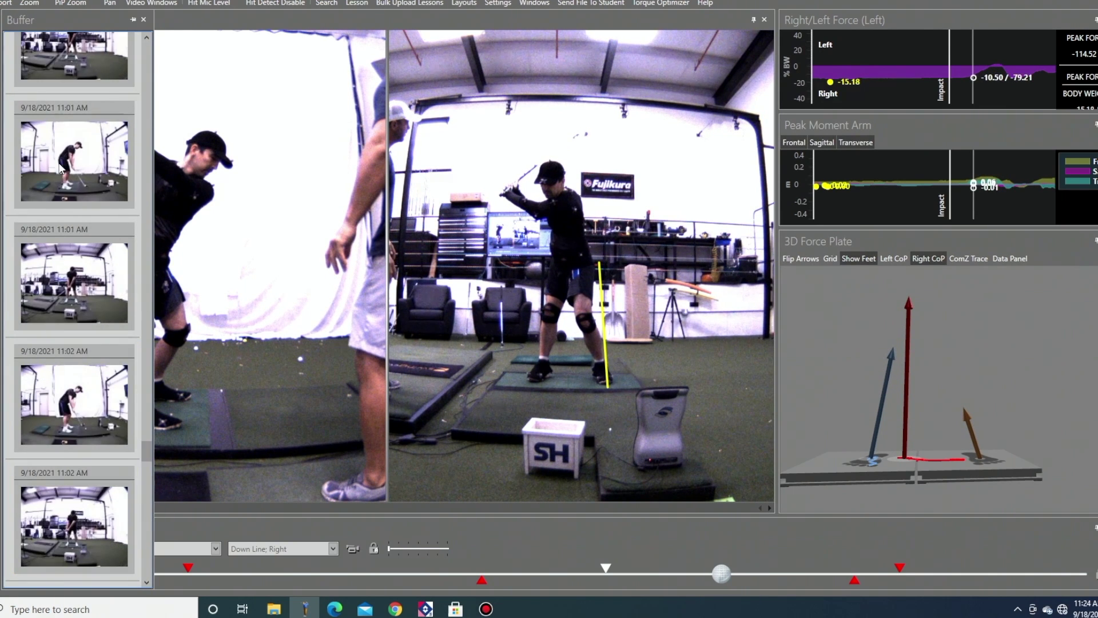
pyautogui.scroll(-3, 62, 166)
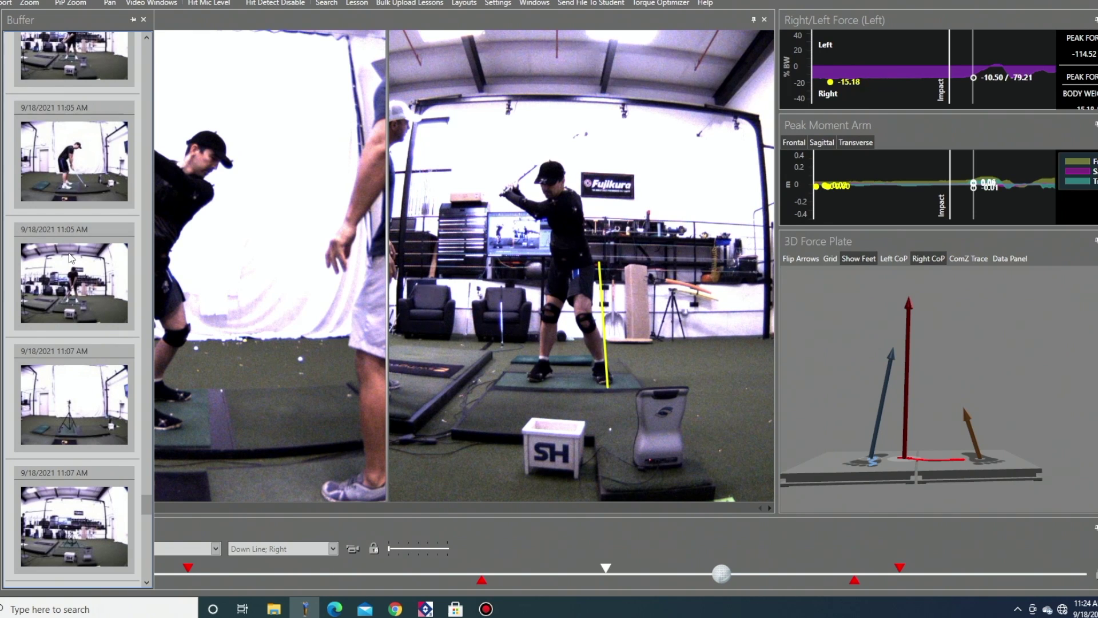
pyautogui.click(85, 180)
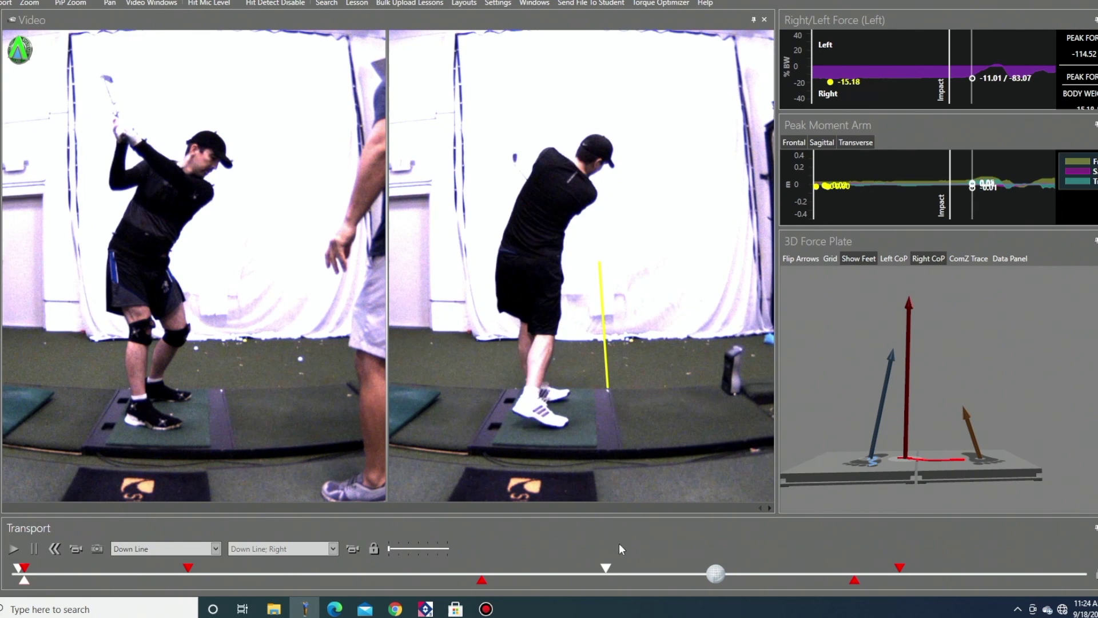
pyautogui.moveTo(716, 572); pyautogui.dragTo(417, 575)
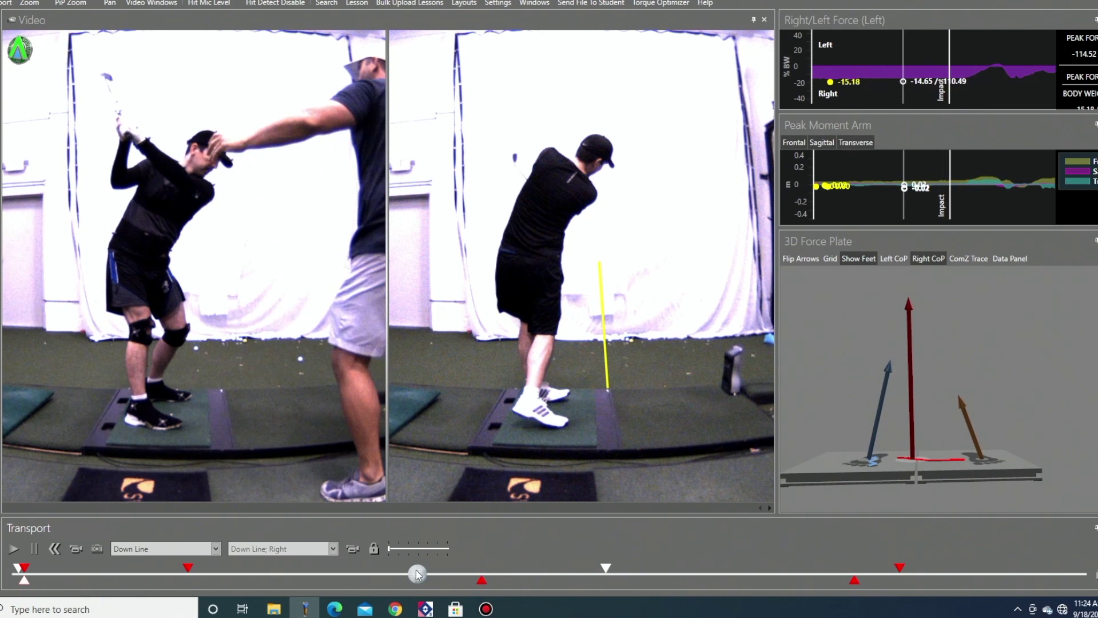
pyautogui.moveTo(711, 571); pyautogui.dragTo(548, 552)
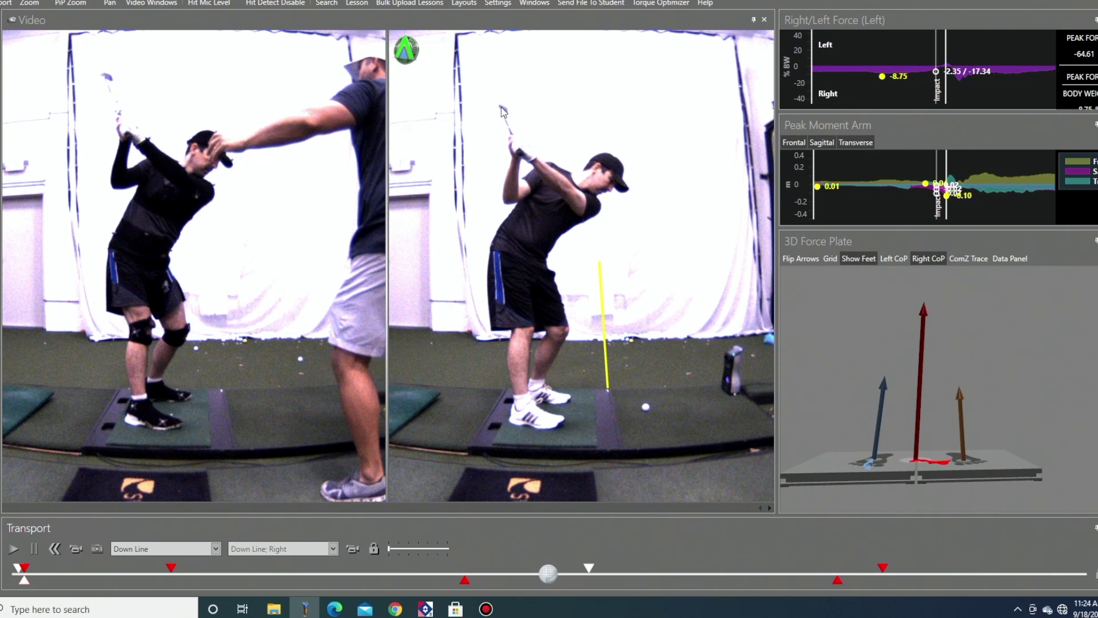
# Draw lines along the 11:05 AM swing's shaft at three downswing positions, extending the last to the ball, and advance the new swing into its downswing
pyautogui.moveTo(501, 109); pyautogui.dragTo(519, 149)
pyautogui.moveTo(553, 573); pyautogui.dragTo(591, 516)
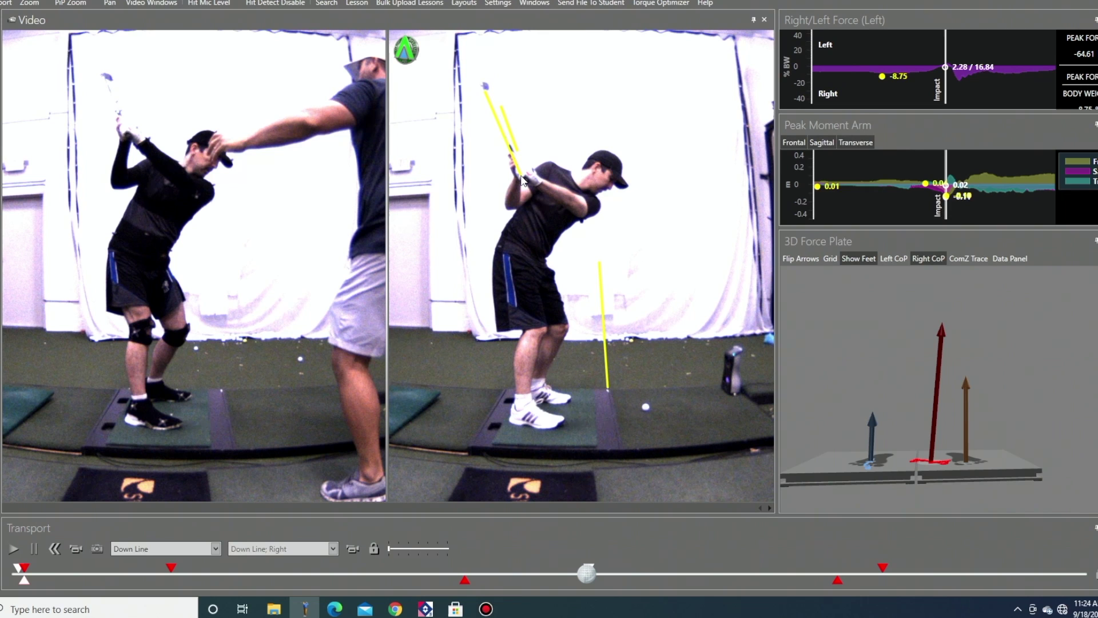
pyautogui.moveTo(587, 583); pyautogui.dragTo(604, 573)
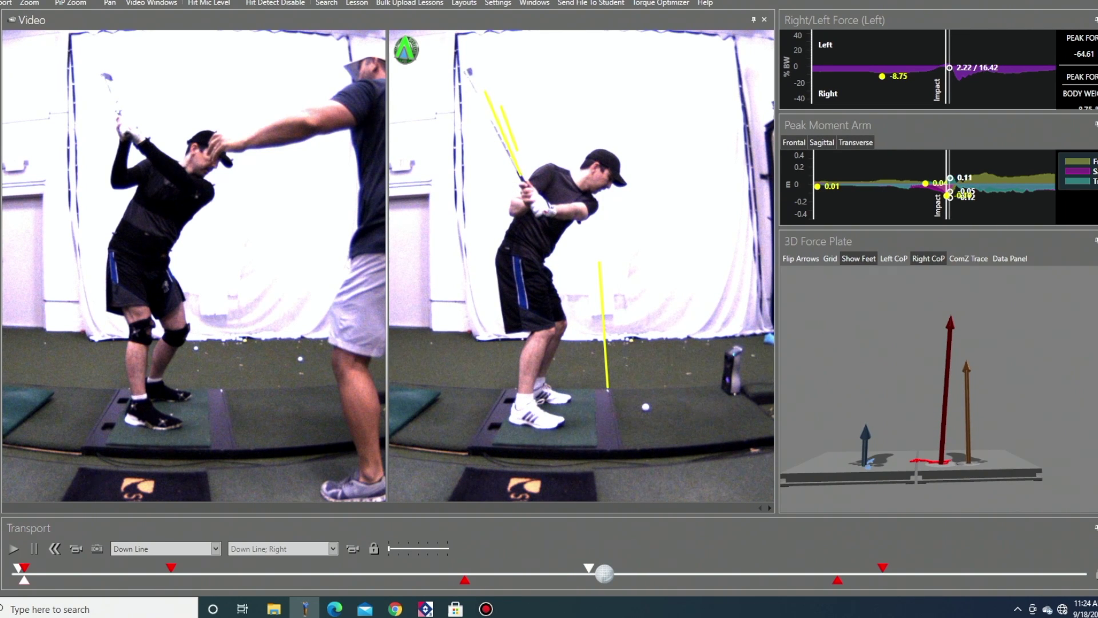
pyautogui.moveTo(466, 75)
pyautogui.mouseDown()
pyautogui.moveTo(616, 386)
pyautogui.moveTo(647, 418)
pyautogui.mouseUp()
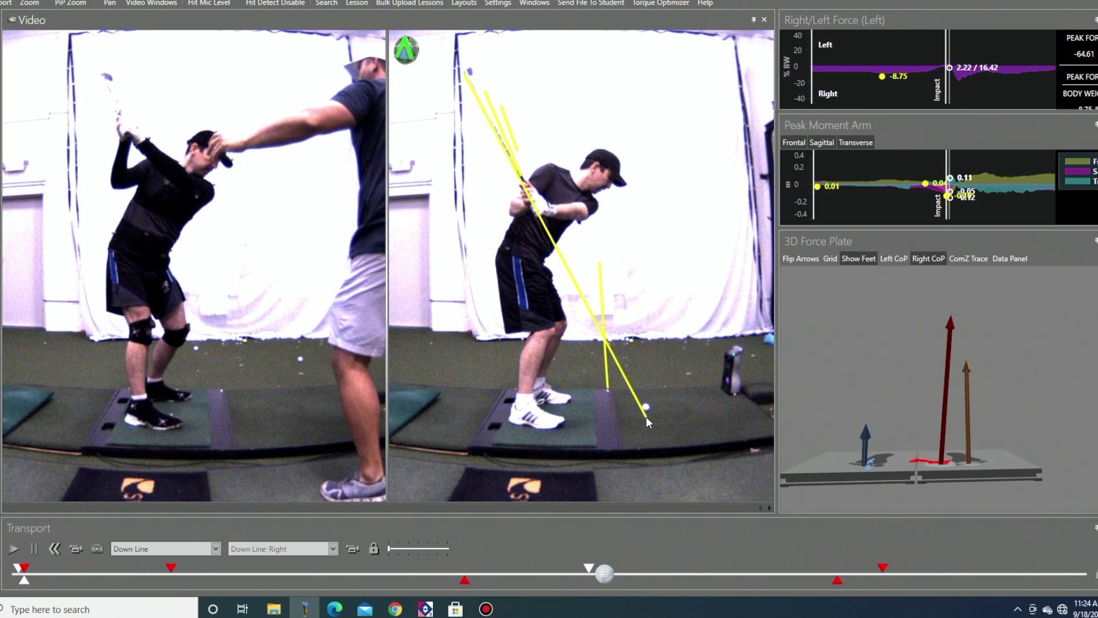
pyautogui.click(339, 452)
pyautogui.moveTo(419, 574); pyautogui.dragTo(820, 512)
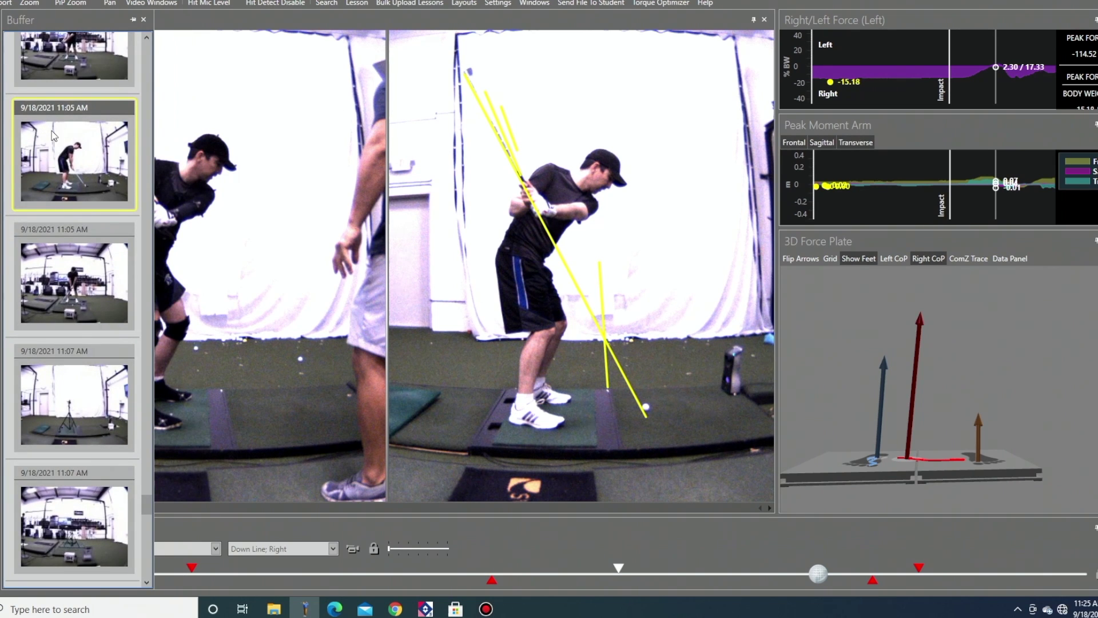
# Load the 11:05 AM and newest face-on swings side by side and advance both to just before impact
pyautogui.moveTo(90, 265); pyautogui.dragTo(489, 209)
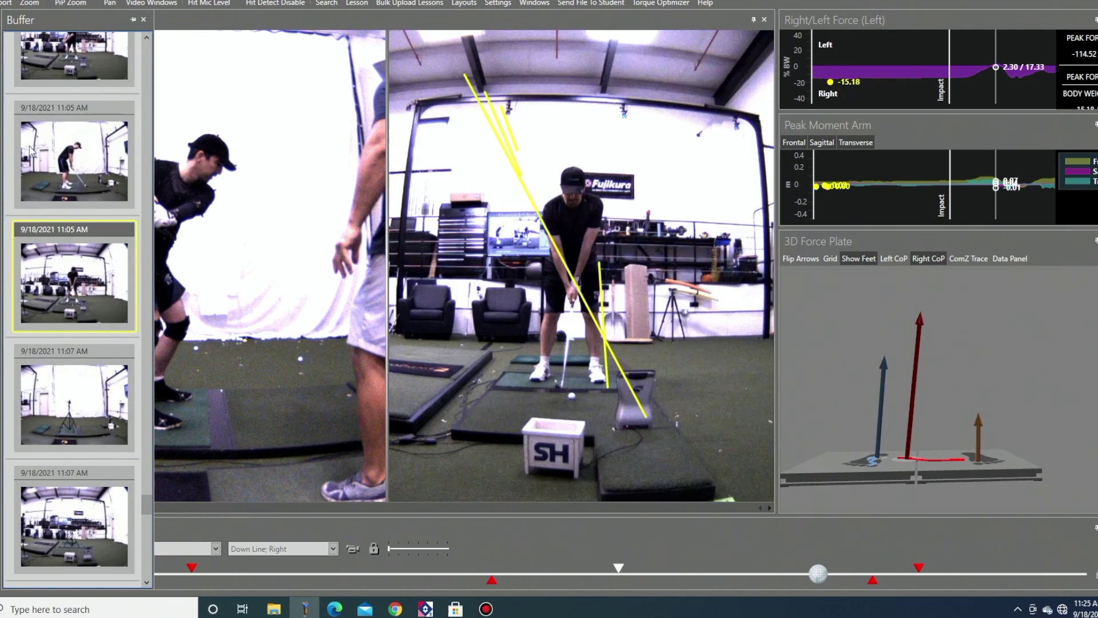
pyautogui.scroll(-10, 86, 246)
pyautogui.click(102, 508)
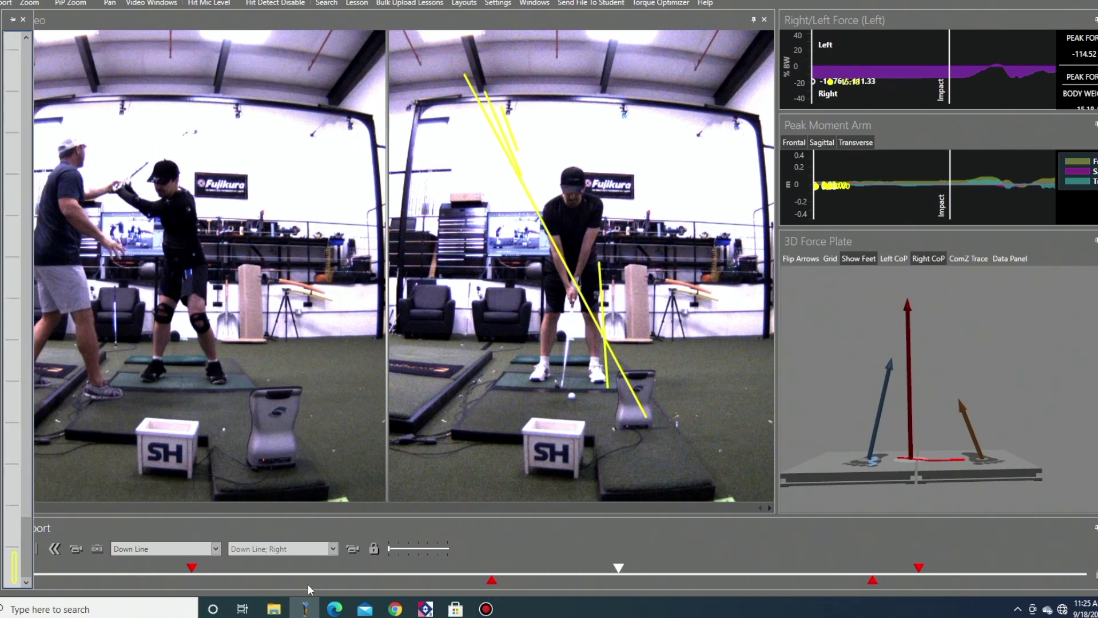
pyautogui.moveTo(24, 572); pyautogui.dragTo(868, 603)
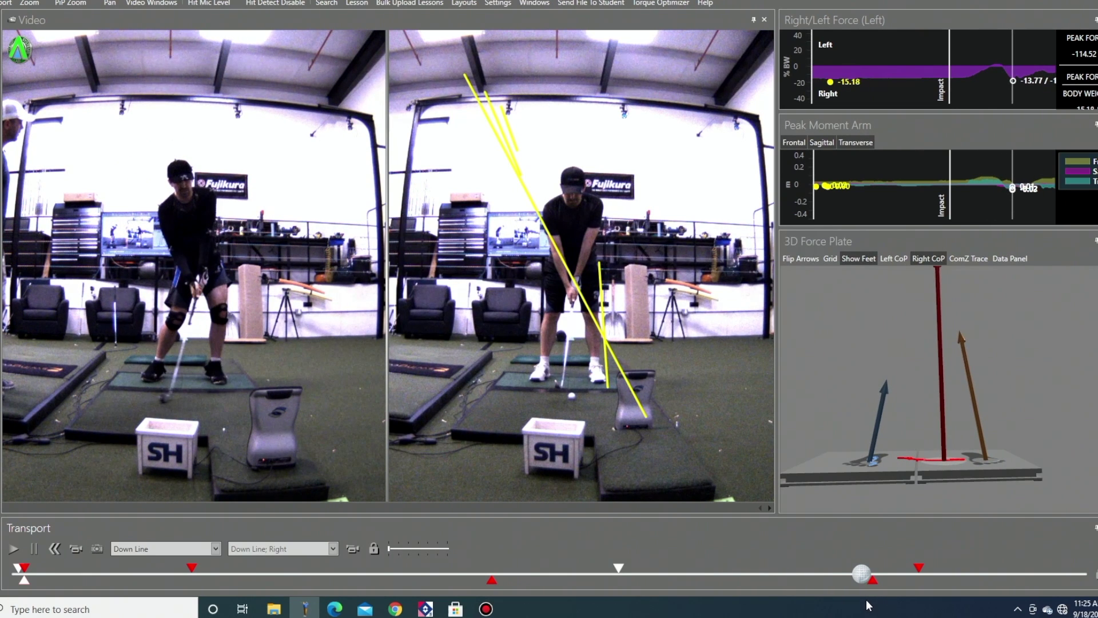
pyautogui.click(520, 454)
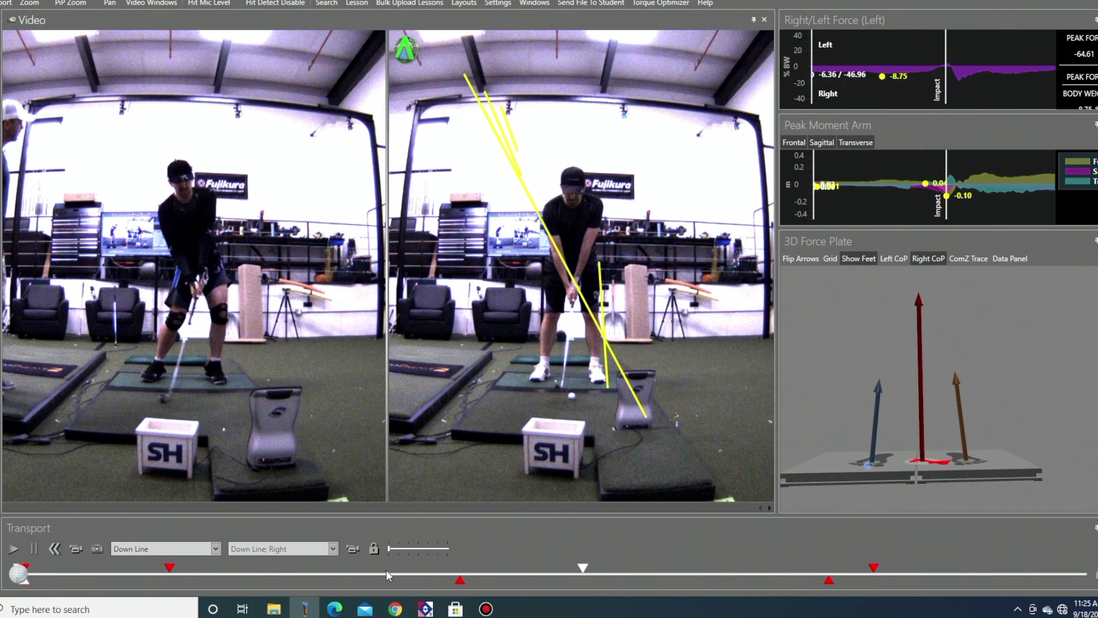
pyautogui.moveTo(18, 572); pyautogui.dragTo(642, 594)
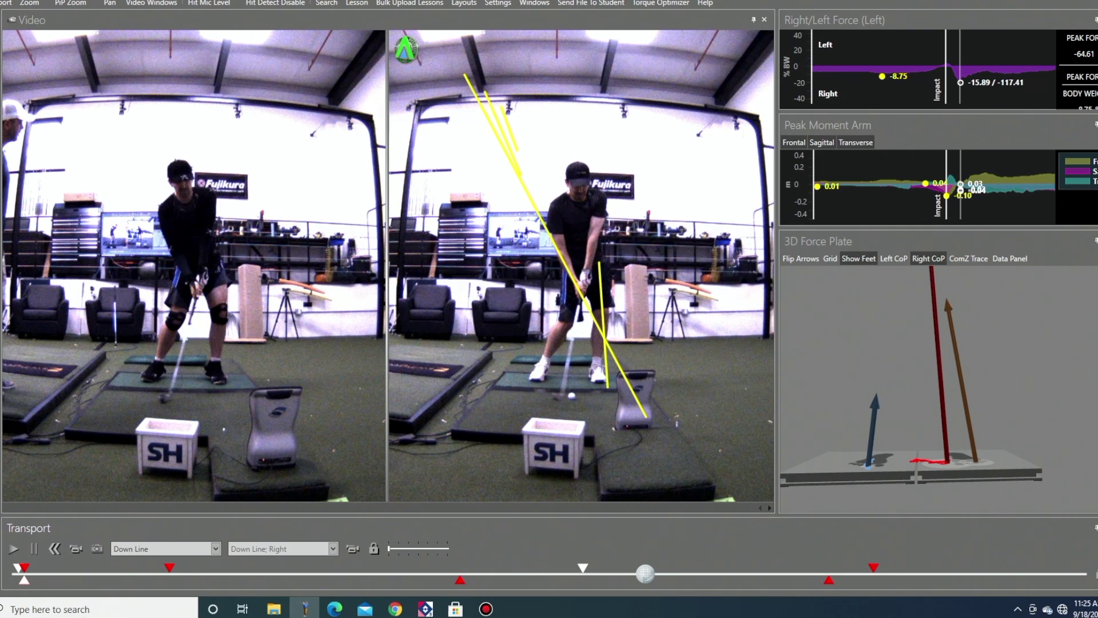
# Mark the lead shoulder of the newest face-on swing with a short vertical line and try to mark the 11:05 AM swing likewise
pyautogui.moveTo(211, 197); pyautogui.dragTo(213, 212)
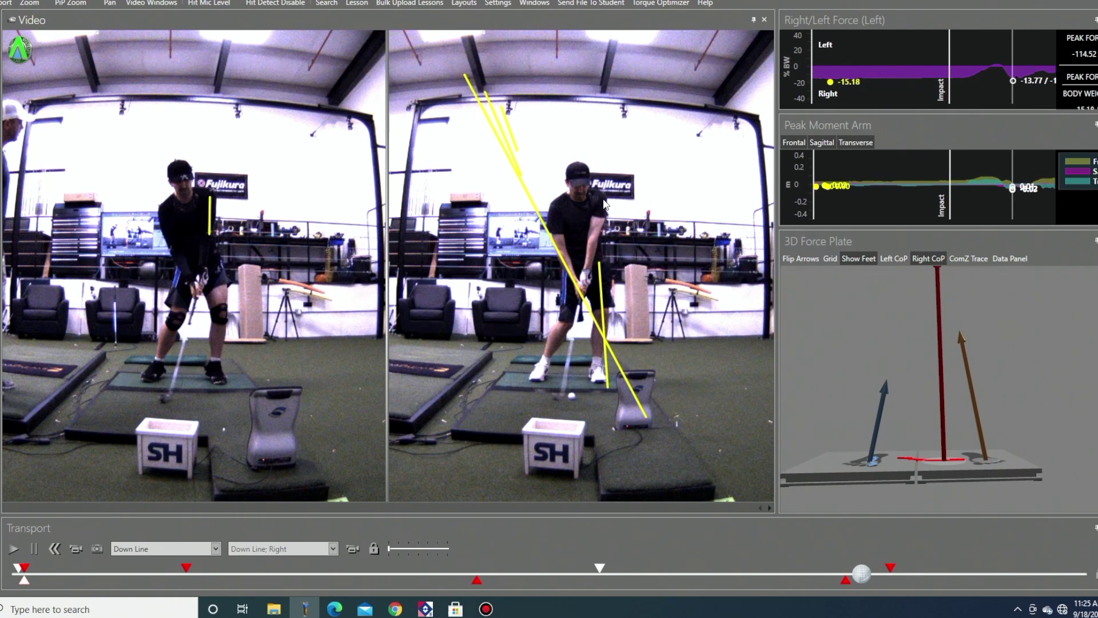
pyautogui.moveTo(605, 203); pyautogui.dragTo(591, 231)
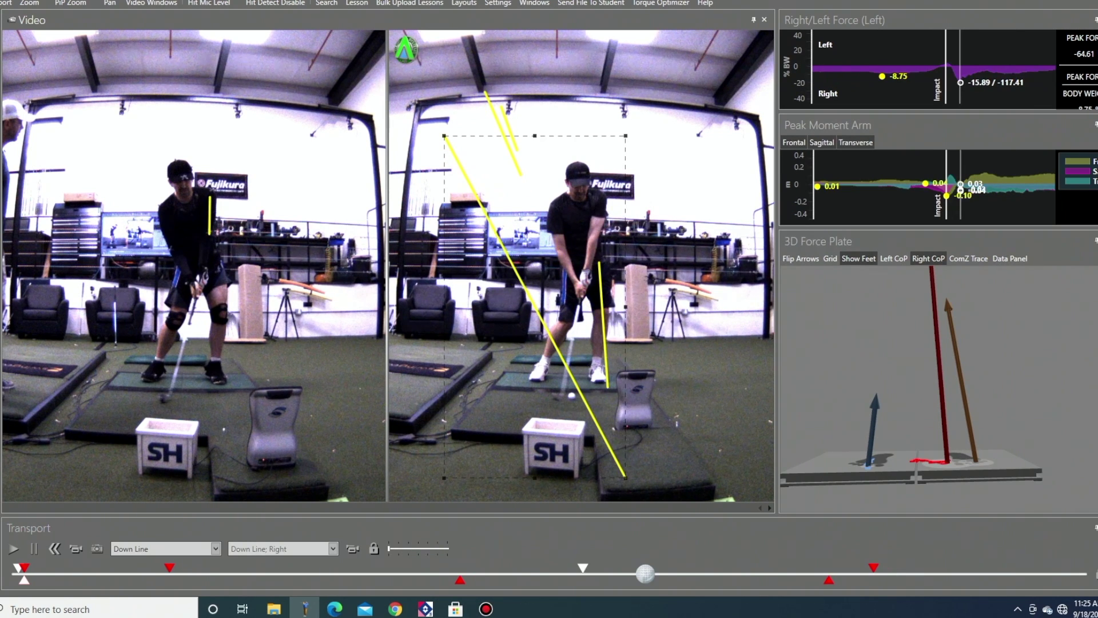
# Clear the drawn lines and return both camera views to live for the next capture
pyautogui.rightClick(1, 171)
pyautogui.press('Escape')
pyautogui.click(353, 548)
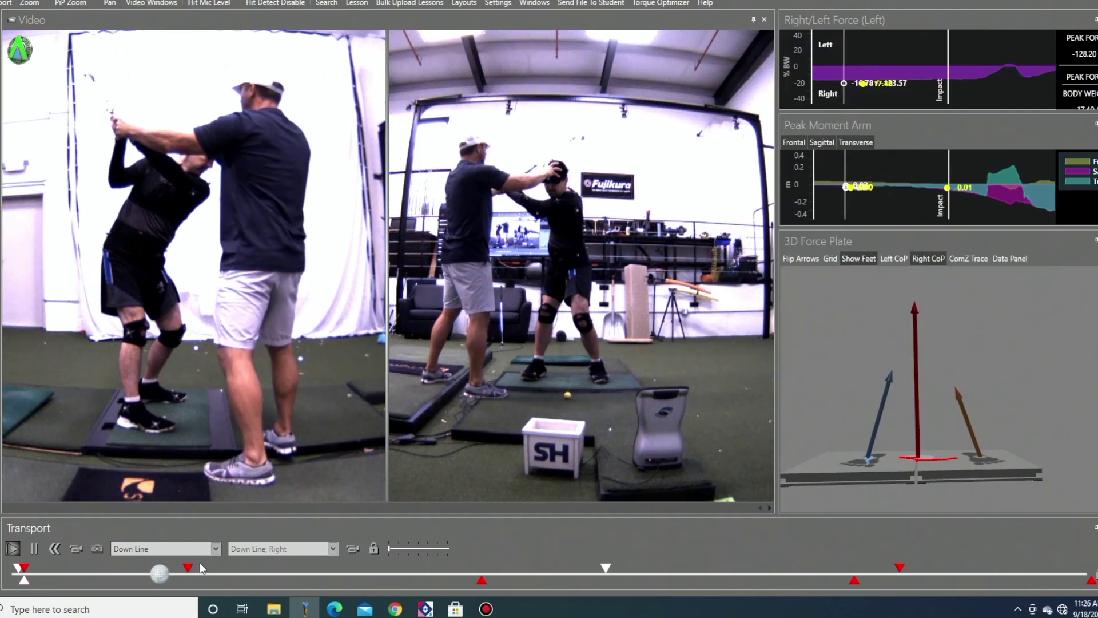
# Scrub the newly captured swing through downswing, impact and follow-through in both camera views, checking the force plate arrows
pyautogui.moveTo(202, 568); pyautogui.dragTo(952, 573)
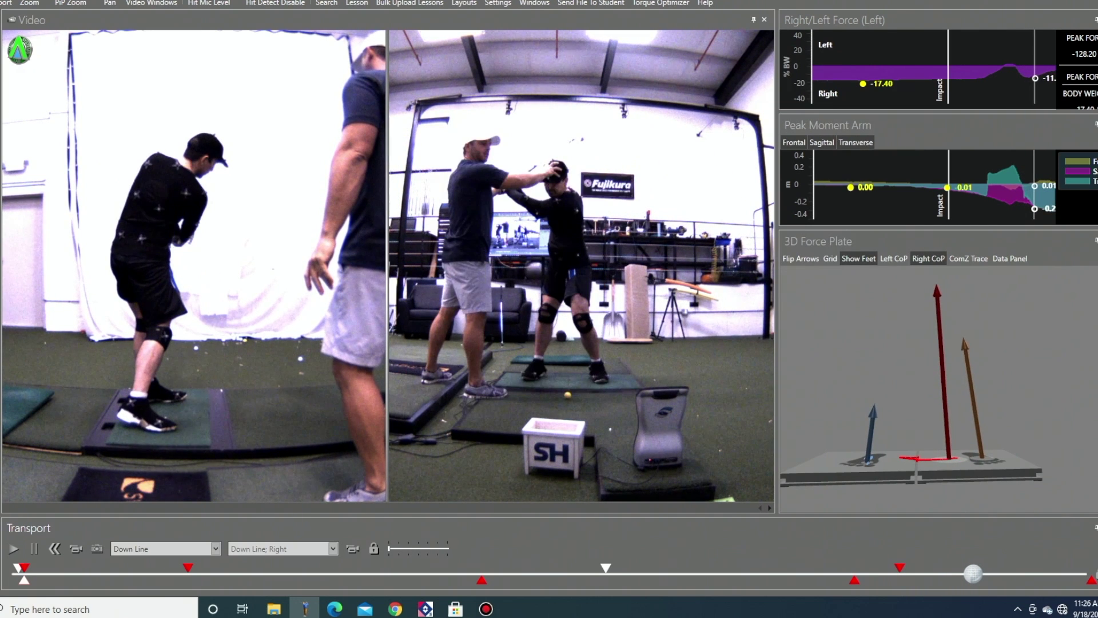
pyautogui.moveTo(932, 615); pyautogui.dragTo(767, 602)
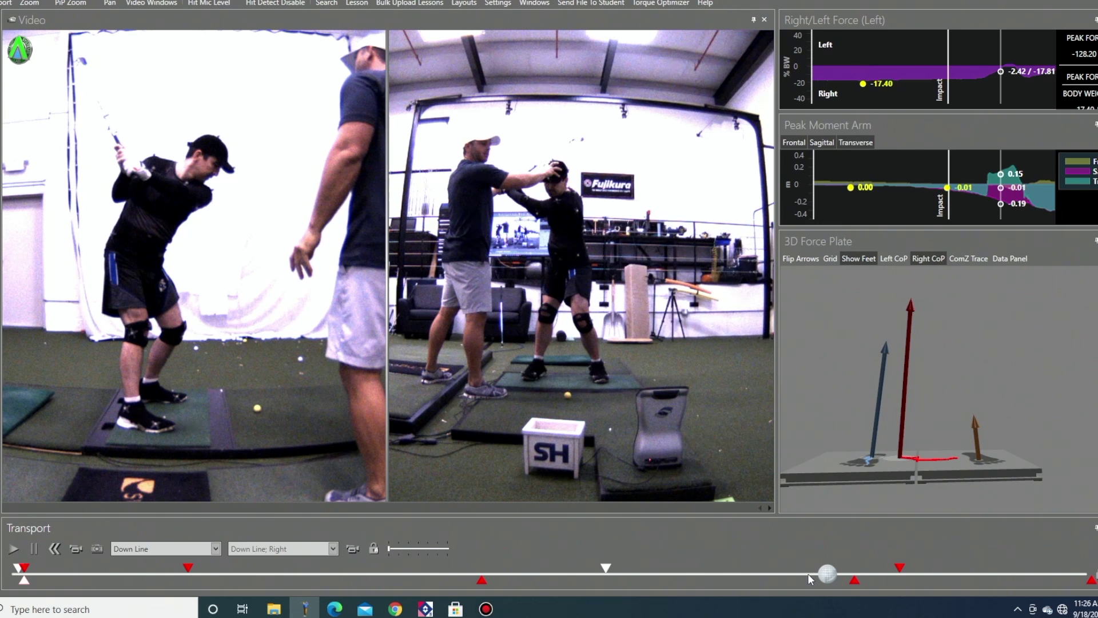
pyautogui.click(828, 575)
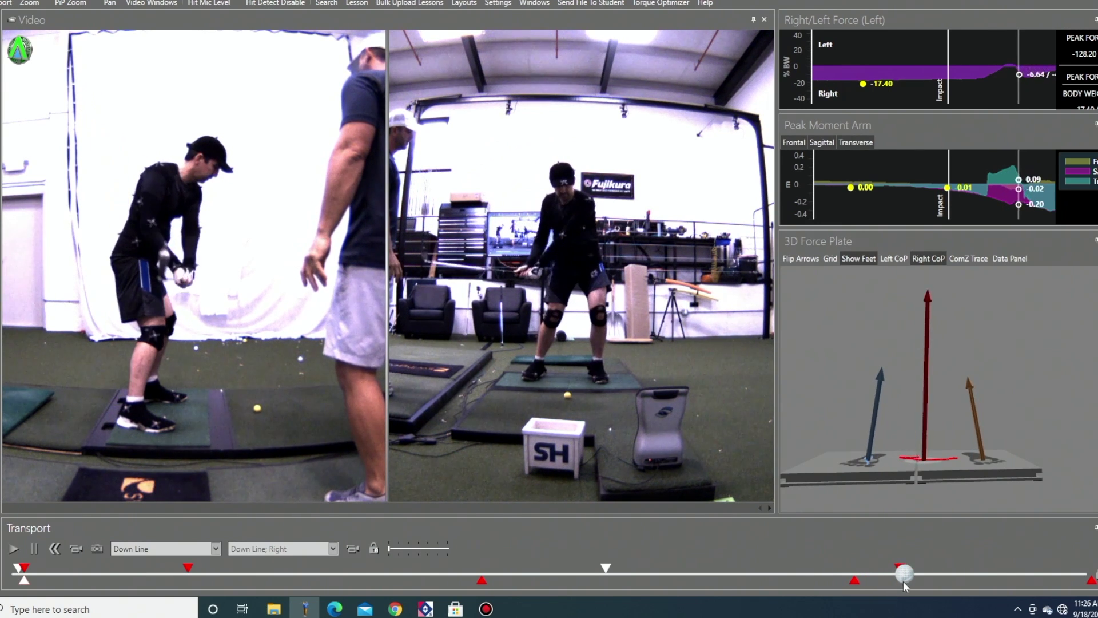
pyautogui.moveTo(922, 582); pyautogui.dragTo(967, 582)
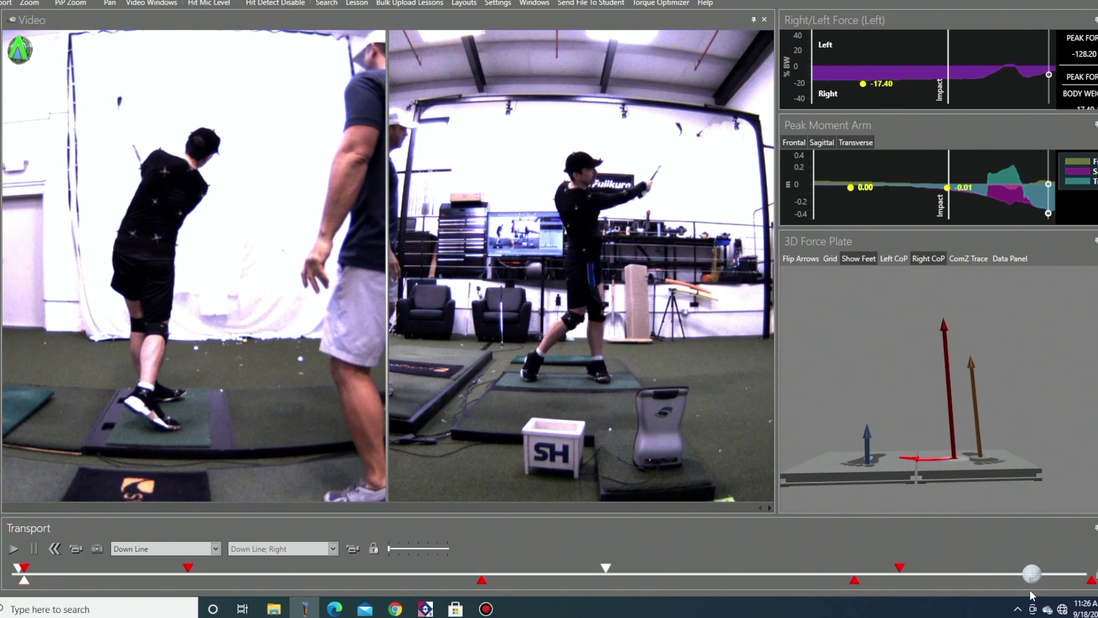
pyautogui.moveTo(1076, 574); pyautogui.dragTo(927, 573)
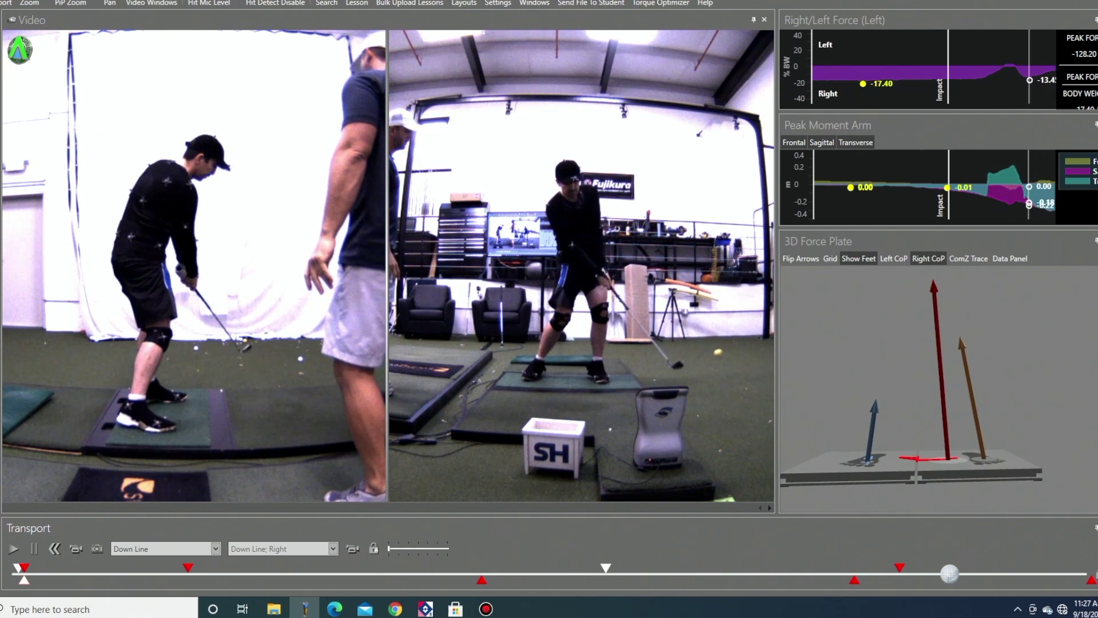
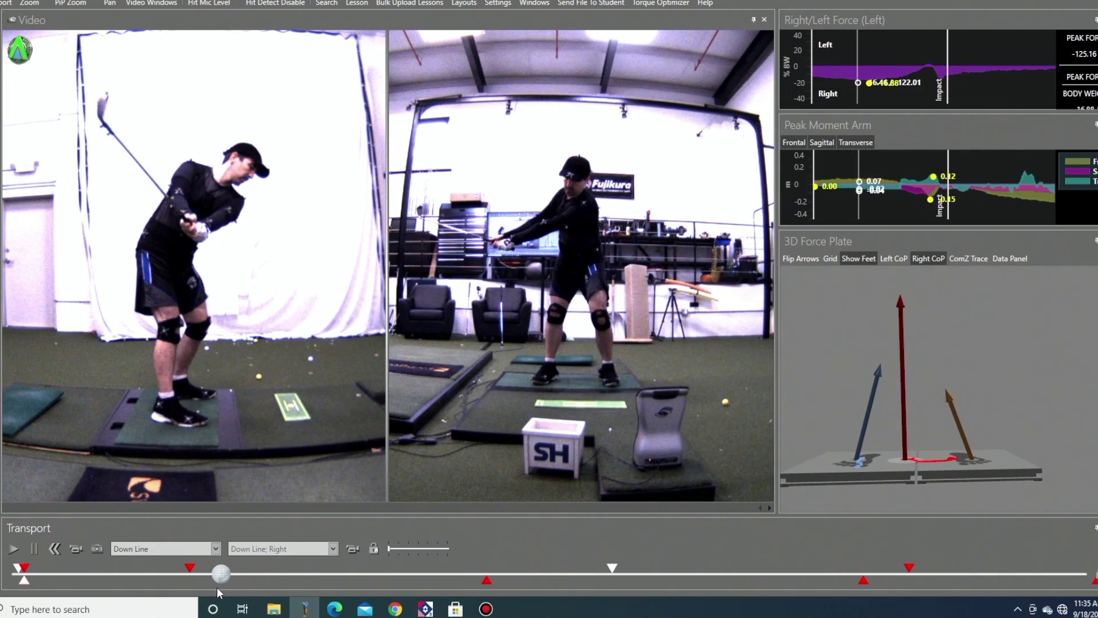
# Draw a vertical line along the golfer's lead side at address in the face-on view and scrub to the club-parallel takeaway
pyautogui.moveTo(213, 574); pyautogui.dragTo(19, 617)
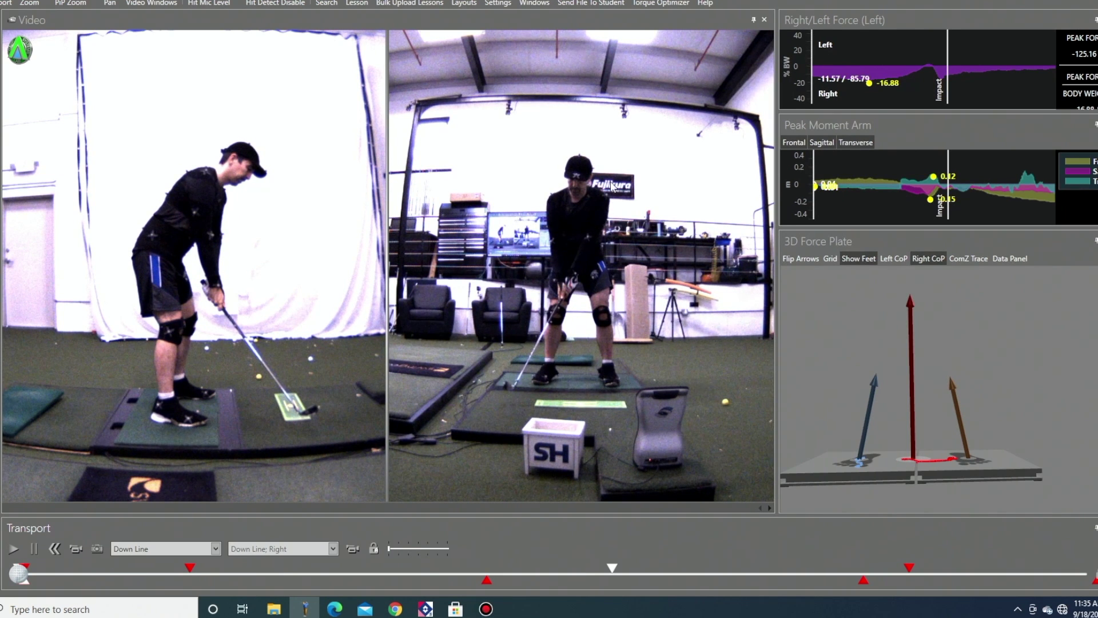
pyautogui.moveTo(611, 182); pyautogui.dragTo(612, 221)
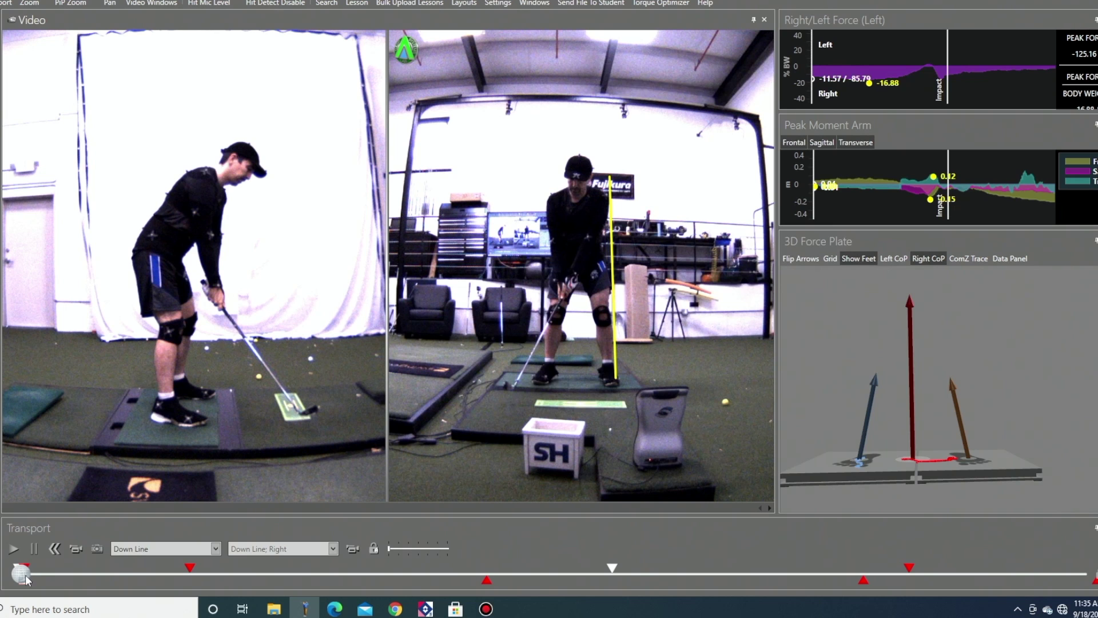
pyautogui.moveTo(25, 575); pyautogui.dragTo(175, 610)
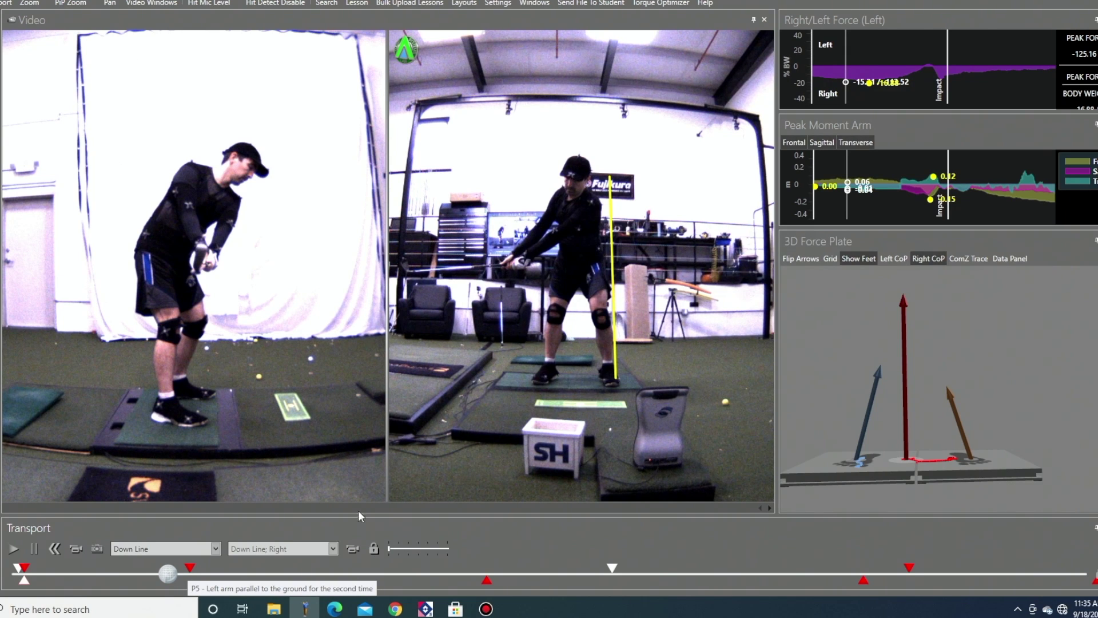
# Load the outdoor face-on swing of the golfer in the white cap in place of the down-the-line view
pyautogui.click(290, 382)
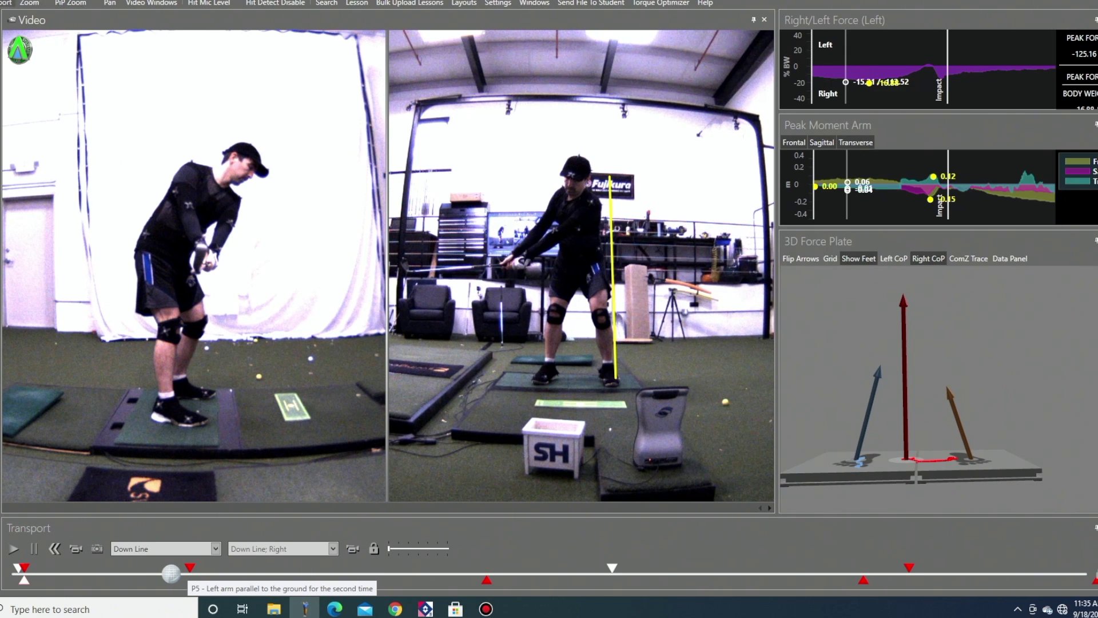
pyautogui.click(30, 3)
pyautogui.click(33, 9)
pyautogui.click(17, 3)
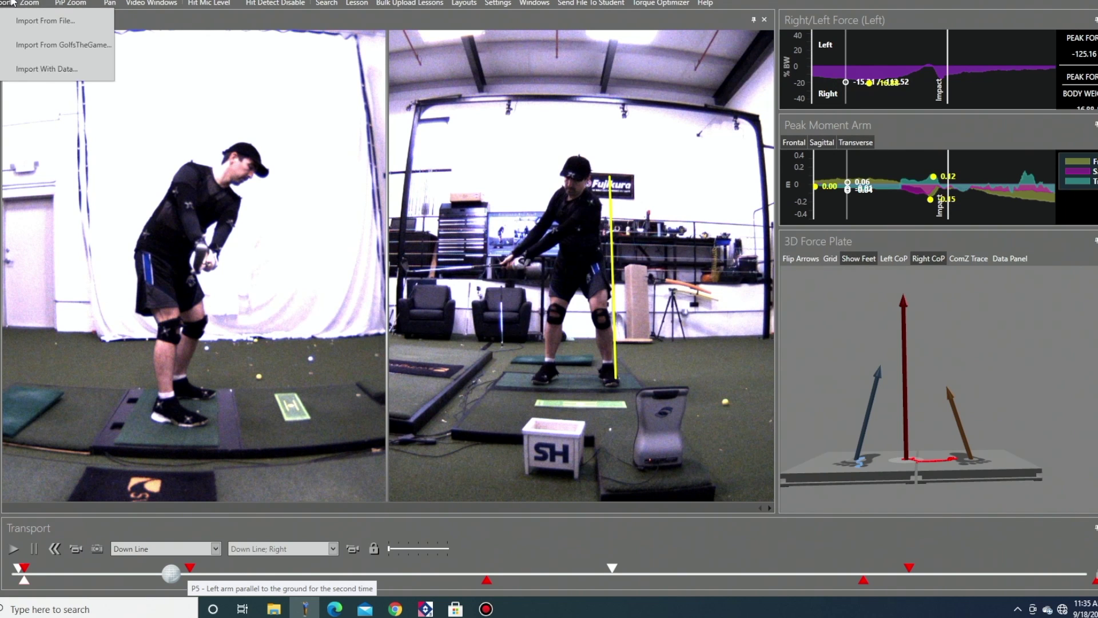
pyautogui.click(23, 19)
pyautogui.click(8, 5)
pyautogui.click(22, 20)
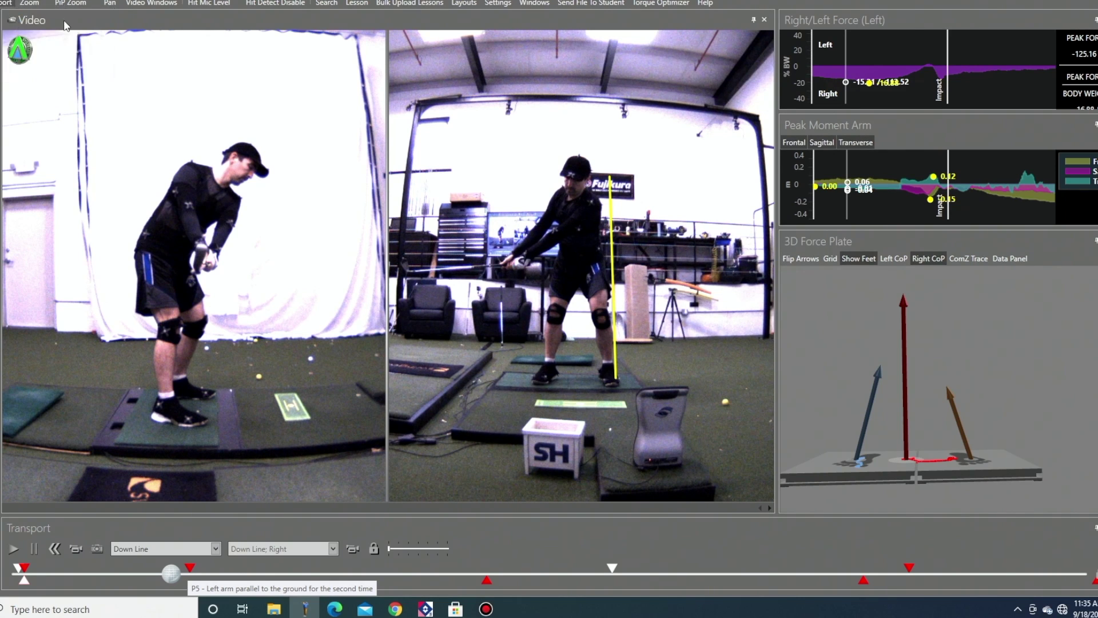
pyautogui.click(327, 57)
pyautogui.click(345, 304)
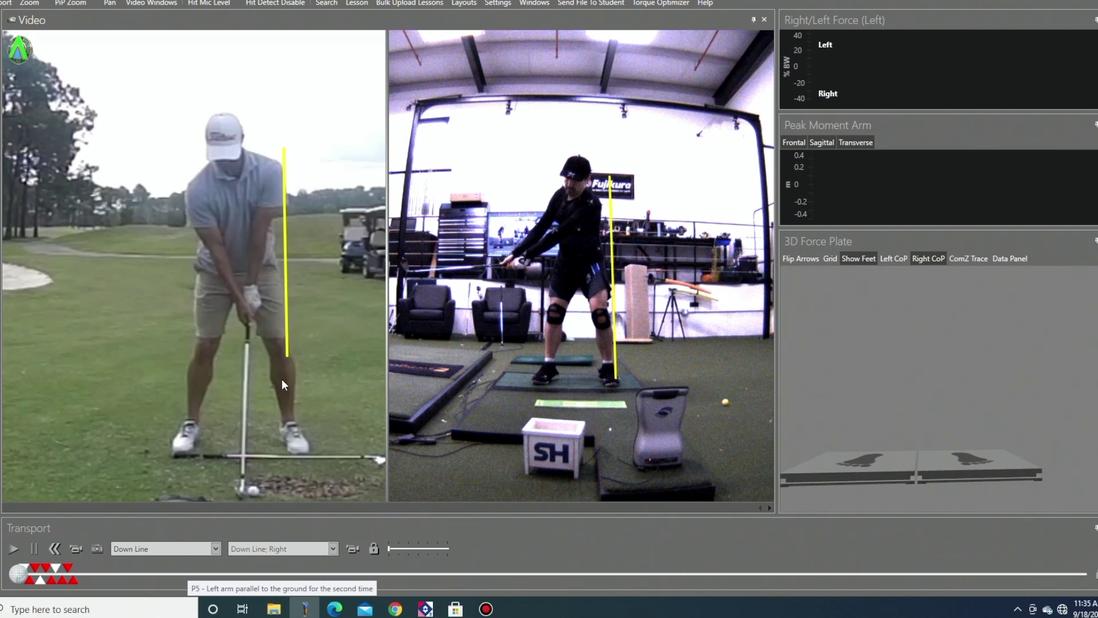
# Check the reference golfer's takeaway against a vertical line from lead shoulder to lead foot, and return both camera views to live
pyautogui.moveTo(281, 379); pyautogui.dragTo(279, 438)
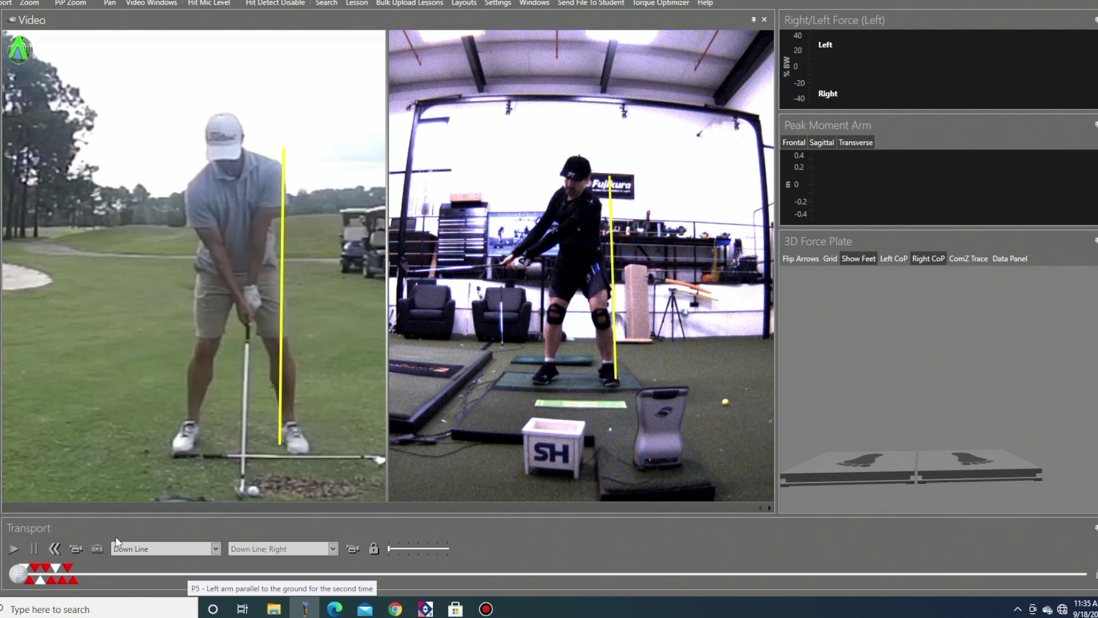
pyautogui.moveTo(28, 569); pyautogui.dragTo(269, 589)
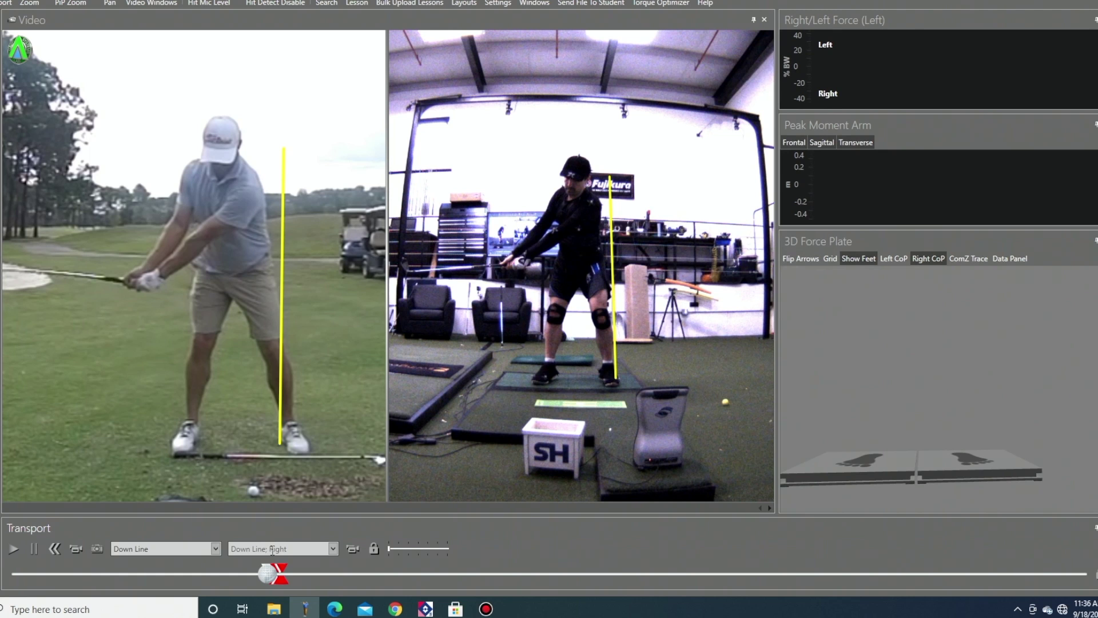
pyautogui.click(352, 550)
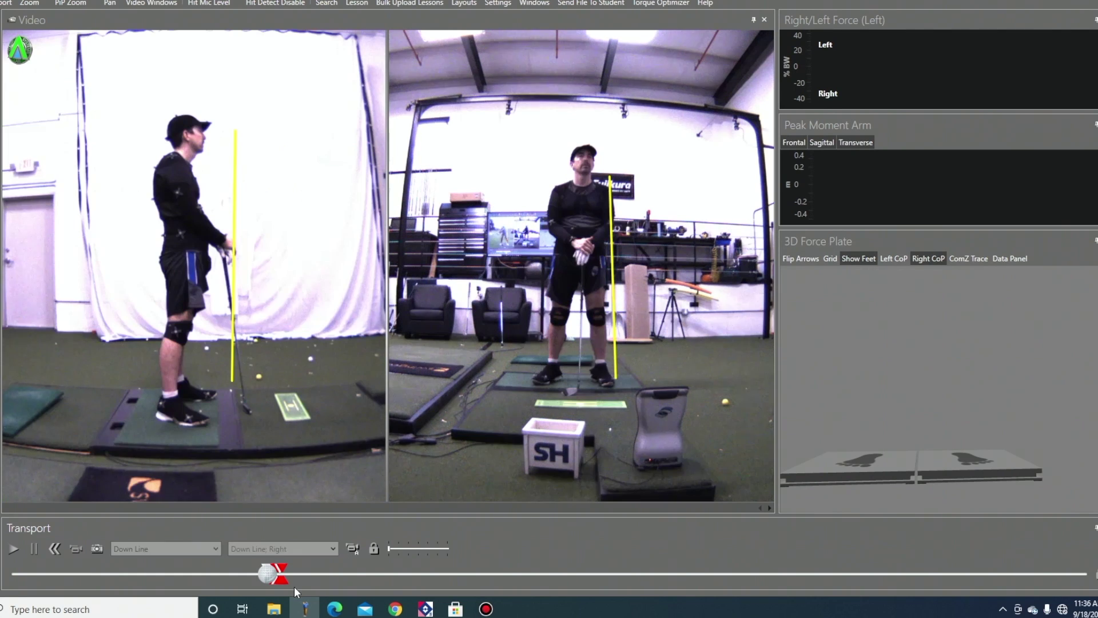